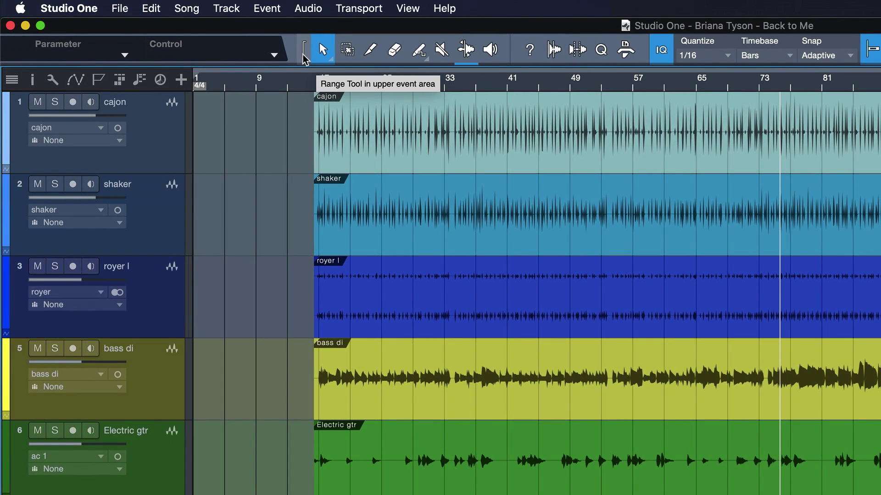
Step: Enable range selecting in the upper half of events and range-select bars 33–40 on cajon
{"action": "left_click", "coordinate": [303, 52]}
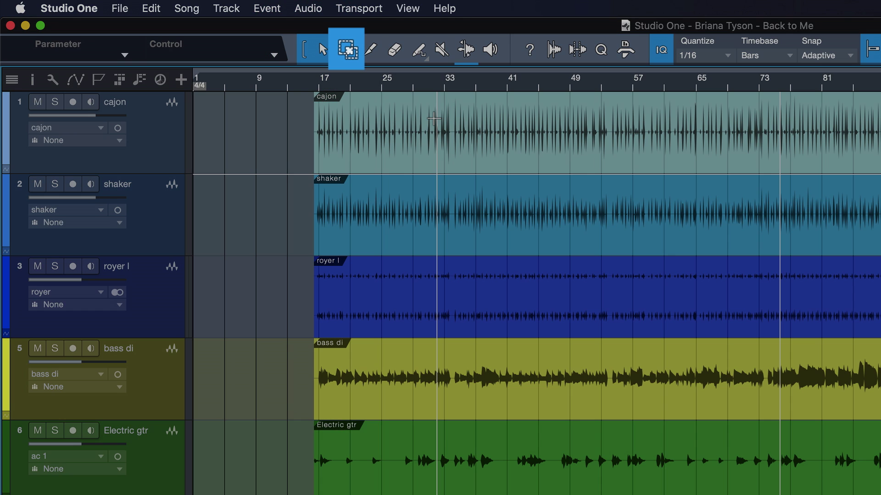
{"action": "left_click_drag", "start_coordinate": [433, 119], "coordinate": [490, 138]}
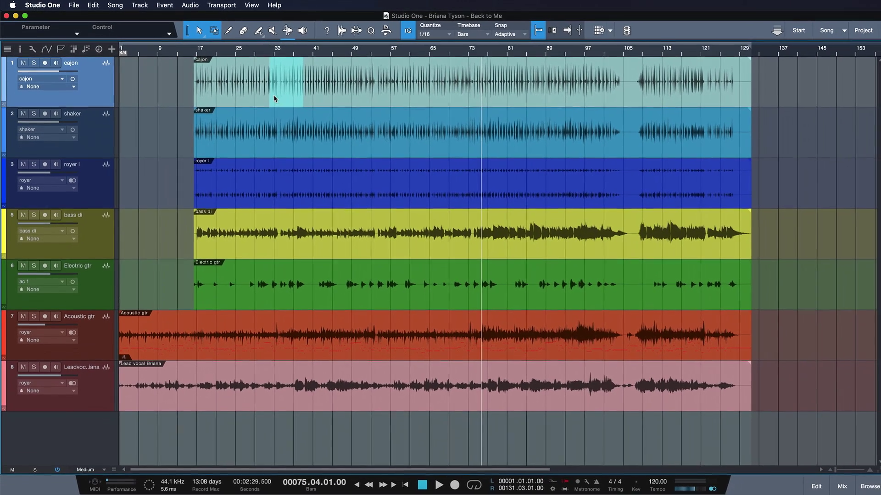
{"action": "left_click", "coordinate": [310, 97]}
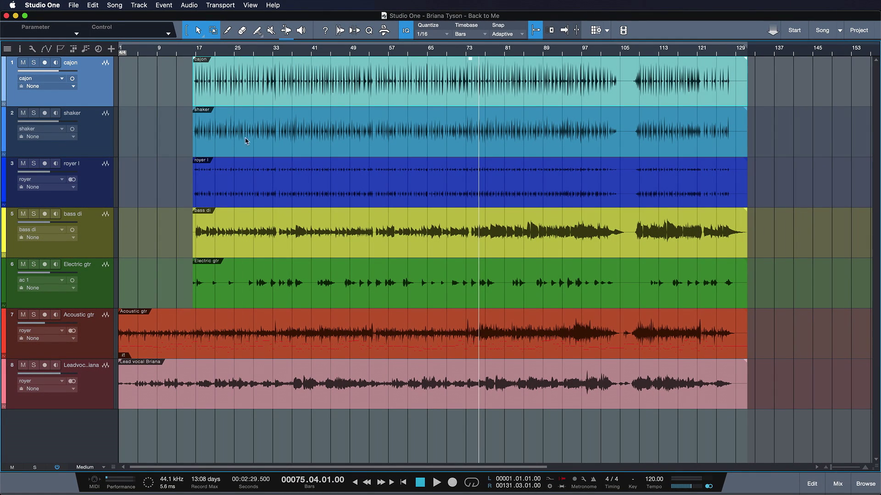
Step: Select the shaker, royer l and cajon events one after another
{"action": "left_click", "coordinate": [250, 151]}
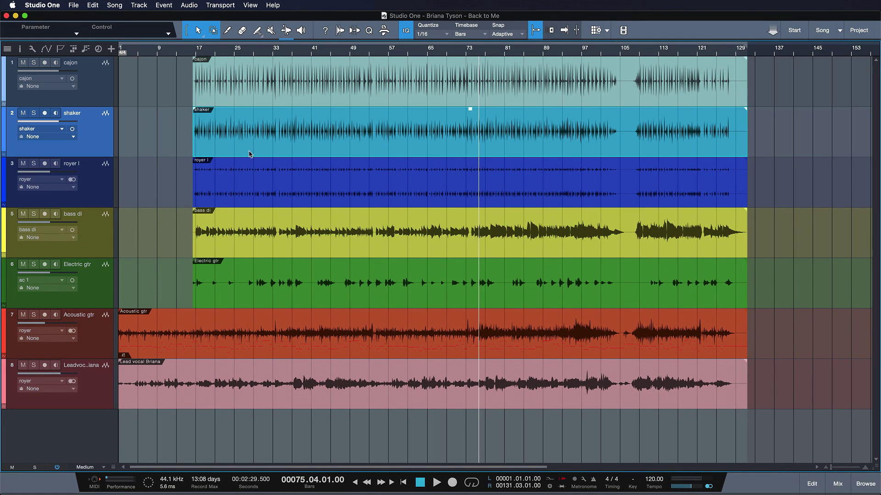
{"action": "left_click", "coordinate": [246, 203]}
{"action": "left_click", "coordinate": [328, 131]}
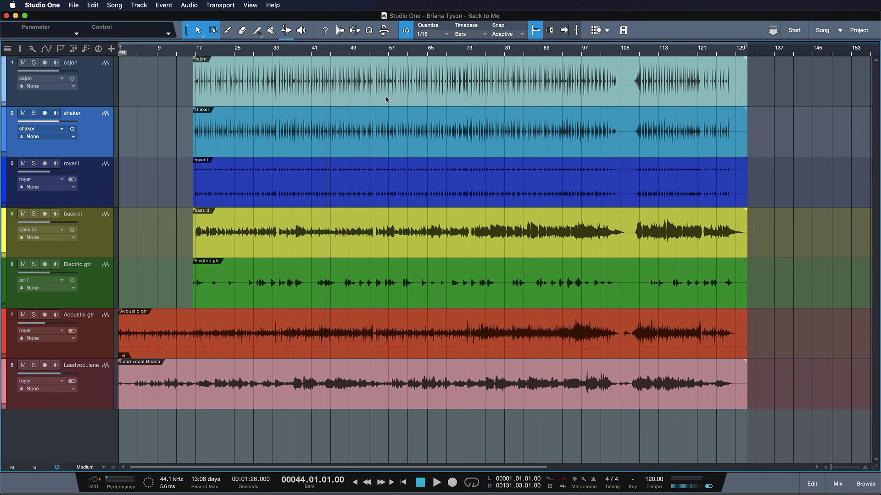
{"action": "left_click", "coordinate": [388, 94]}
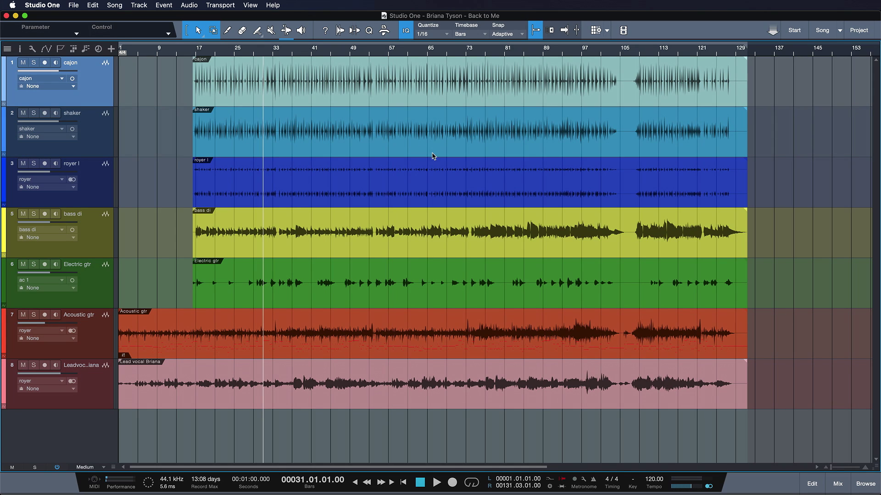
{"action": "left_click", "coordinate": [422, 129]}
{"action": "left_click", "coordinate": [320, 173]}
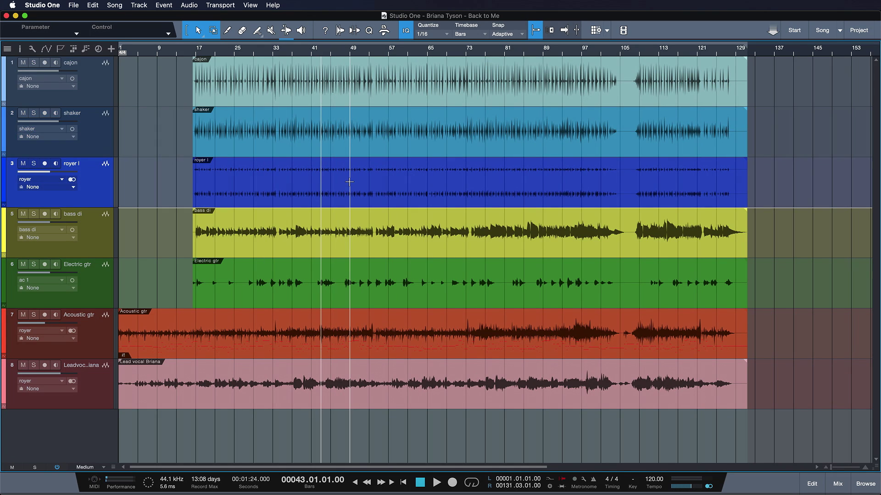
{"action": "left_click", "coordinate": [363, 140]}
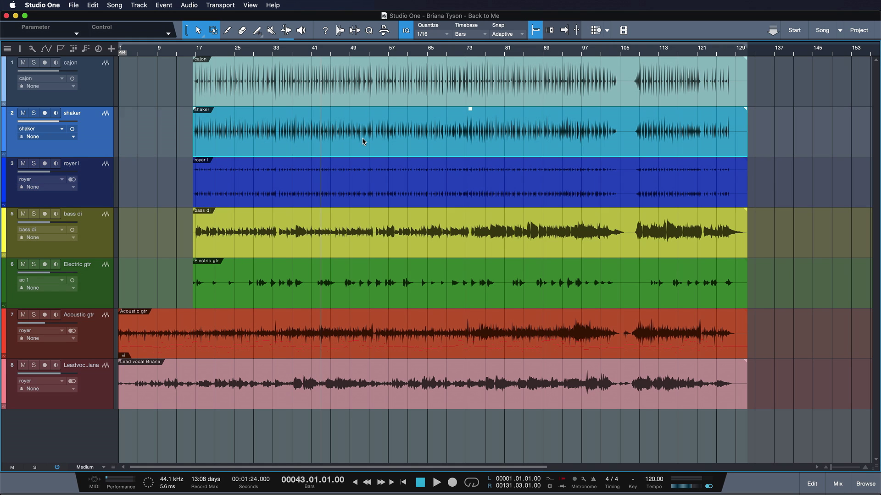
{"action": "left_click", "coordinate": [376, 90]}
Step: Shrink all tracks with Shift+W, then select the shaker, cajon, royer l and bass di events
{"action": "key", "text": "shift+w"}
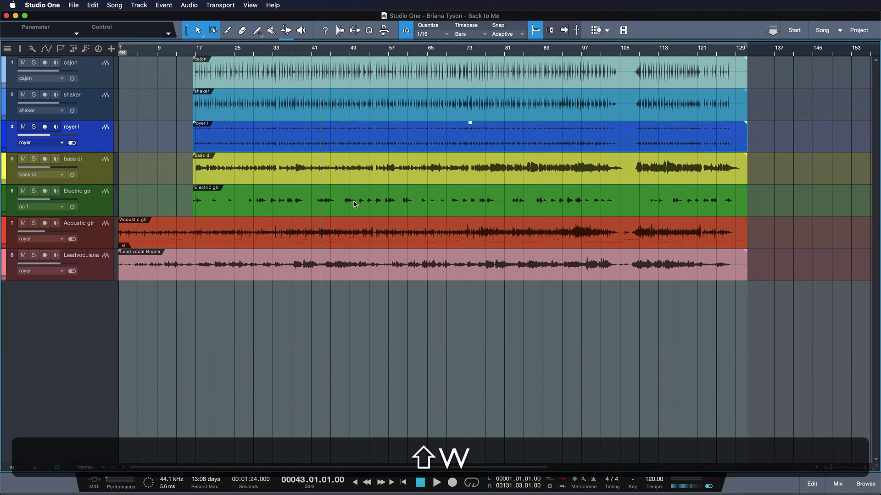
{"action": "left_click", "coordinate": [440, 88]}
{"action": "left_click", "coordinate": [436, 69]}
{"action": "left_click", "coordinate": [436, 90]}
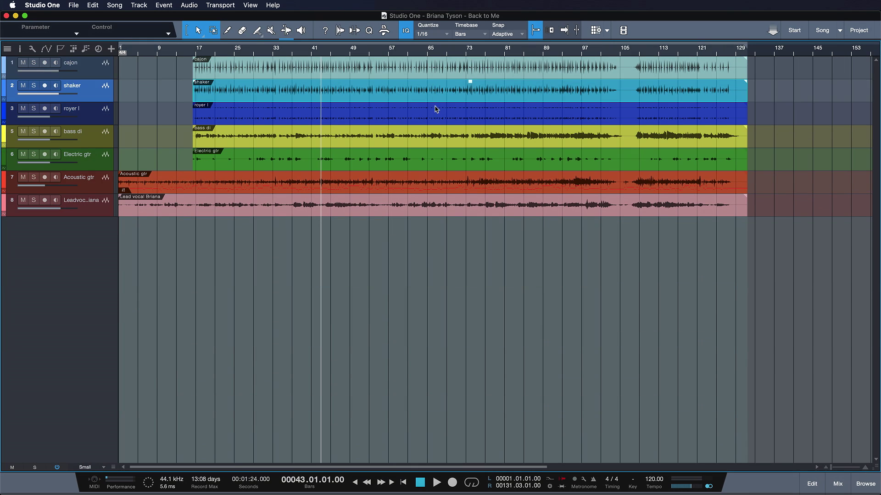
{"action": "left_click", "coordinate": [432, 113]}
{"action": "left_click", "coordinate": [427, 141]}
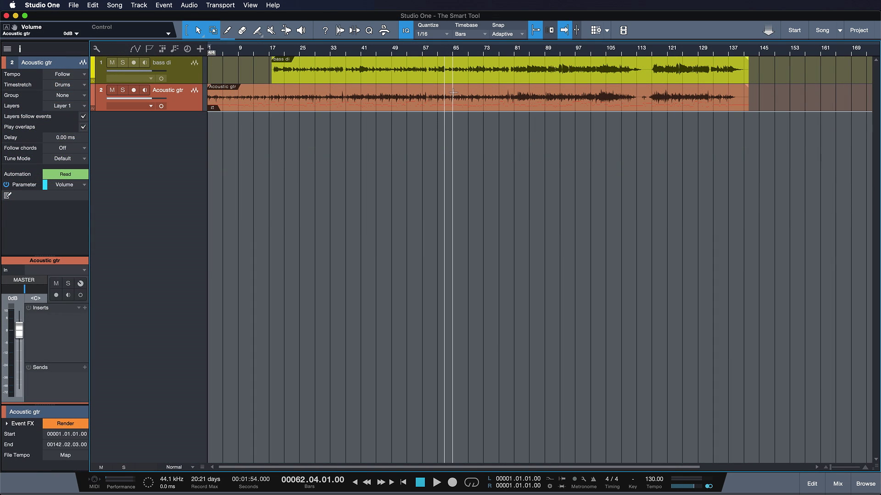
Step: Range-select bars 64–81 on Acoustic gtr, zoom to fill the view and show its volume automation
{"action": "left_click_drag", "start_coordinate": [450, 89], "coordinate": [514, 86]}
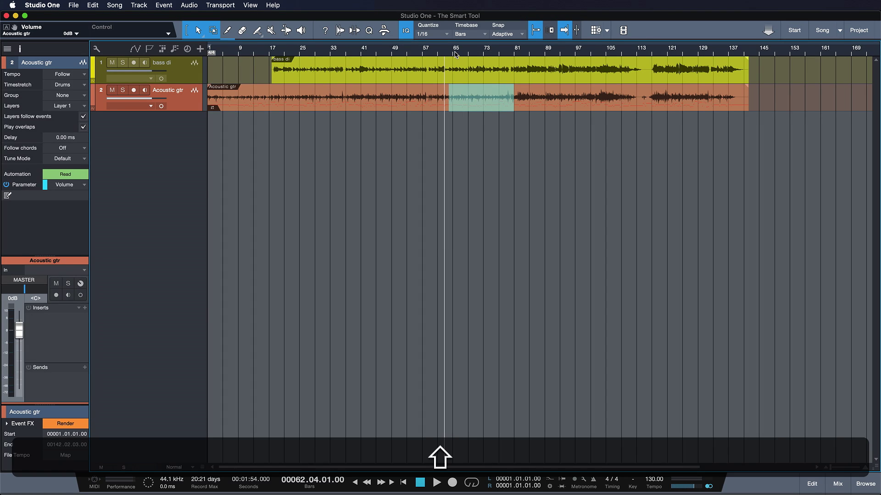
{"action": "key", "text": "shift+s"}
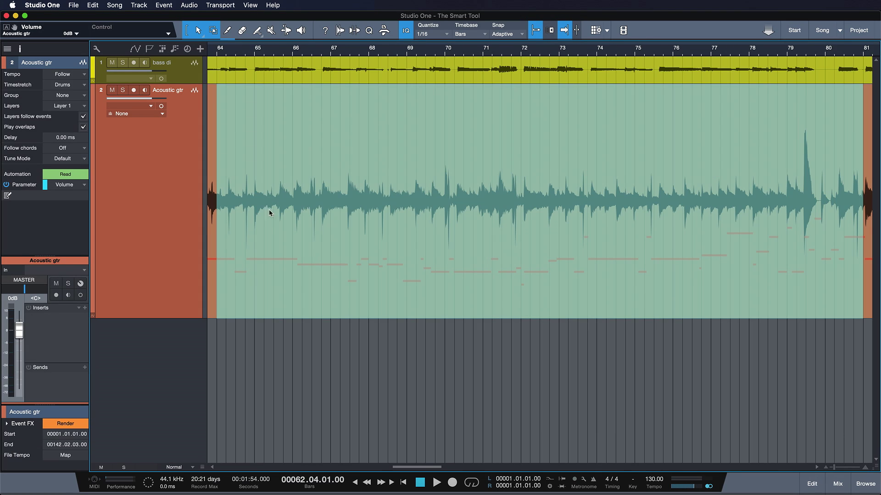
{"action": "key", "text": "h"}
{"action": "left_click", "coordinate": [414, 338]}
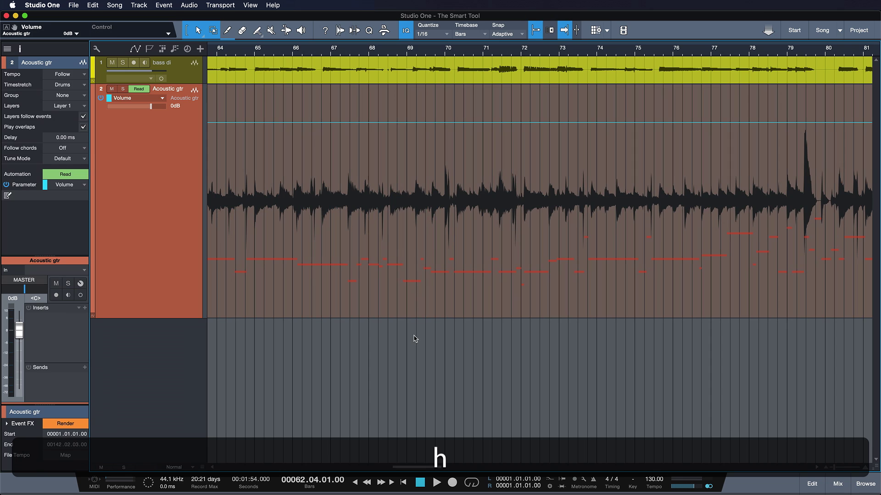
Step: Add volume points forming a dip near bar 69 and a 2.4 dB boost near bar 71, then zoom out
{"action": "left_click", "coordinate": [387, 123]}
{"action": "left_click_drag", "start_coordinate": [424, 125], "coordinate": [425, 130]}
{"action": "left_click", "coordinate": [454, 125]}
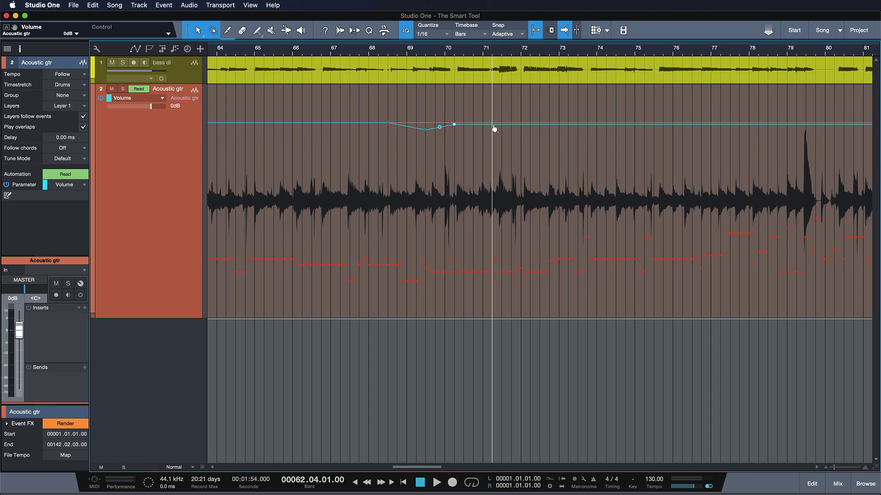
{"action": "left_click_drag", "start_coordinate": [501, 123], "coordinate": [511, 113]}
{"action": "left_click", "coordinate": [520, 125]}
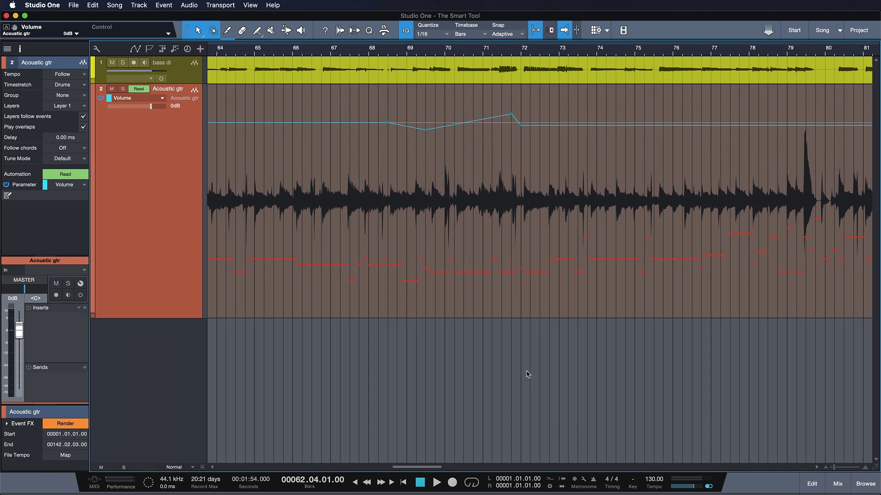
{"action": "key", "text": "shift+s"}
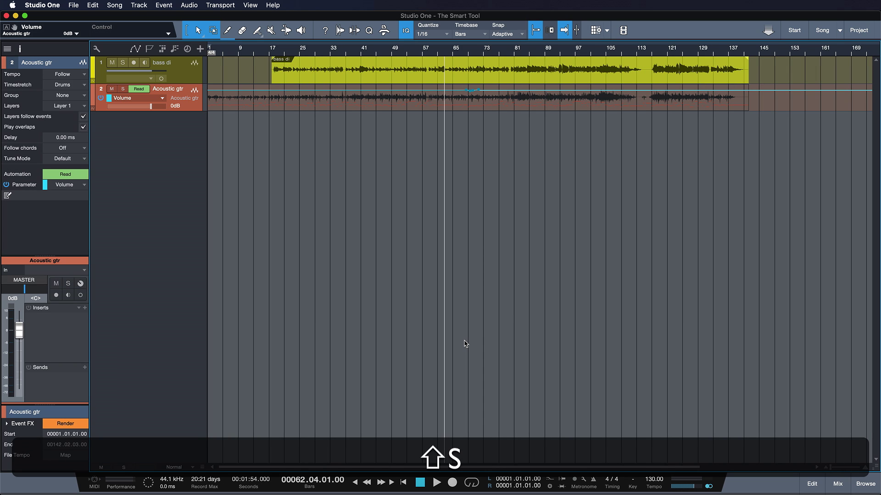
{"action": "key", "text": "z"}
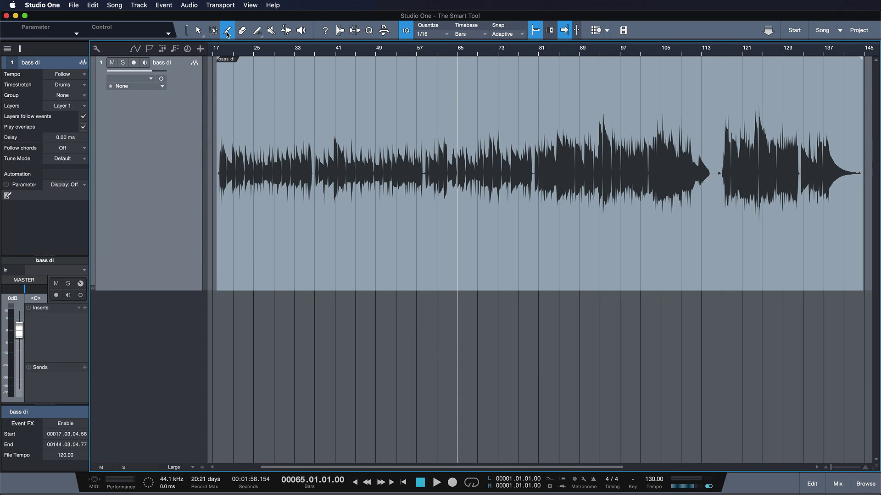
Step: Split the bass di event at bars 41 and 62 and make bars 64–80 its own event
{"action": "left_click", "coordinate": [227, 32]}
{"action": "left_click", "coordinate": [355, 117]}
{"action": "left_click", "coordinate": [443, 125]}
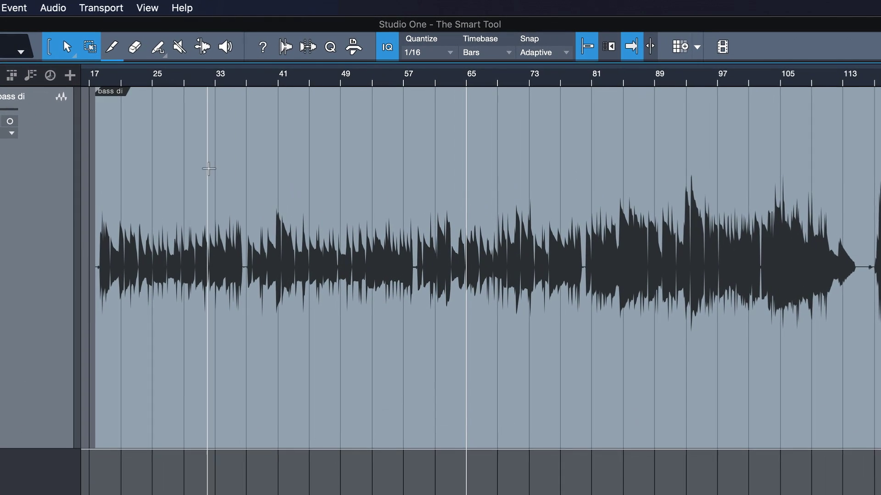
{"action": "left_click_drag", "start_coordinate": [453, 123], "coordinate": [535, 128]}
{"action": "left_click_drag", "start_coordinate": [587, 198], "coordinate": [588, 199]}
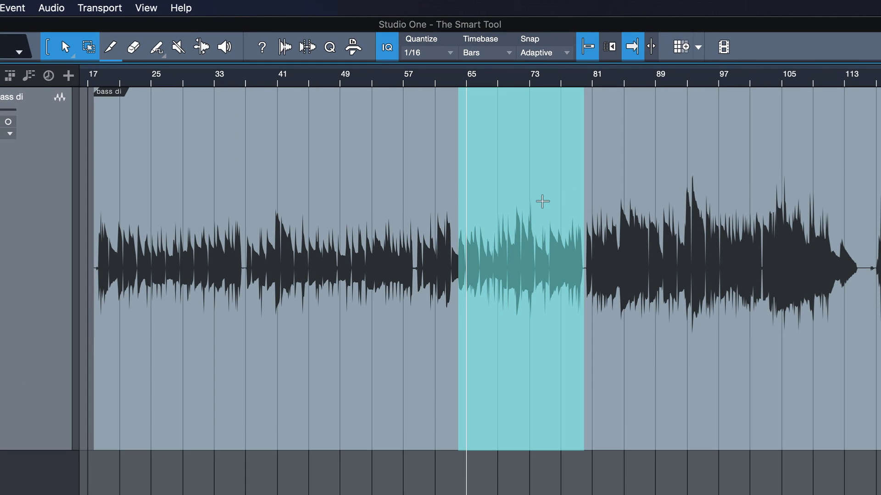
{"action": "left_click", "coordinate": [542, 201]}
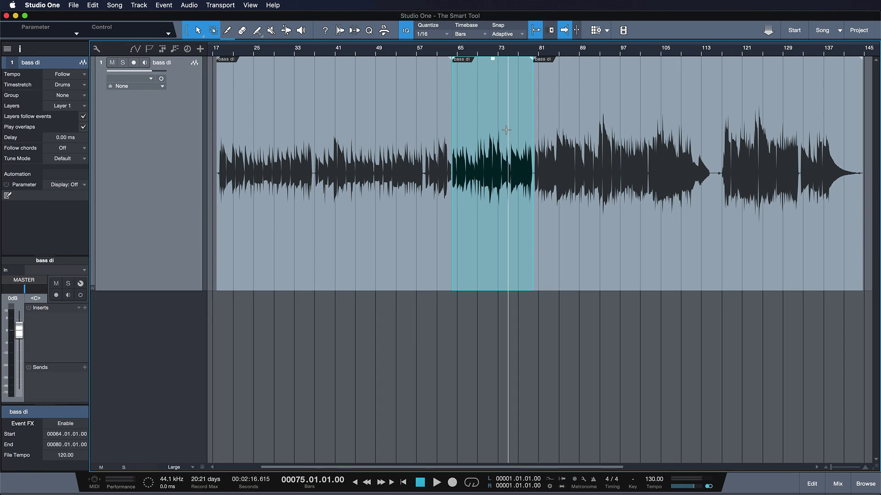
Step: Split ranges around bars 25, 36, 97–105, 115–119 and 131–136 into events and slip their audio
{"action": "left_click_drag", "start_coordinate": [248, 134], "coordinate": [279, 134]}
{"action": "left_click_drag", "start_coordinate": [314, 135], "coordinate": [350, 137]}
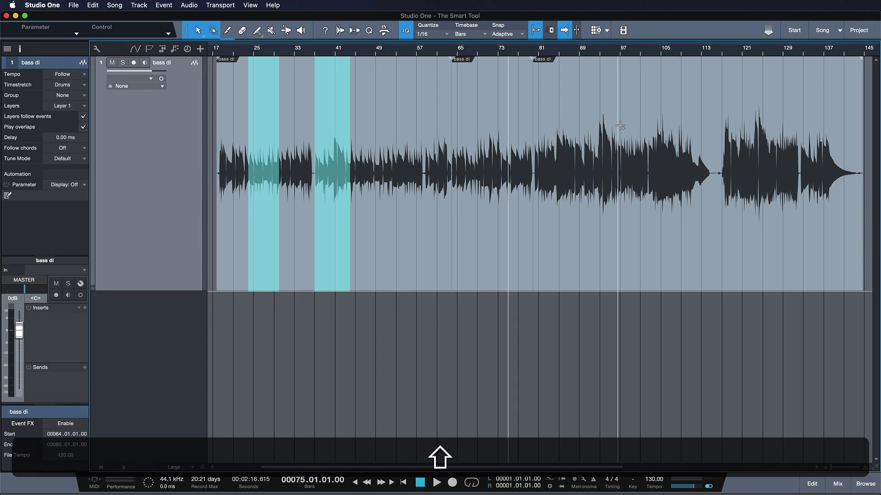
{"action": "left_click_drag", "start_coordinate": [619, 126], "coordinate": [732, 133]}
{"action": "left_click_drag", "start_coordinate": [793, 138], "coordinate": [818, 137]}
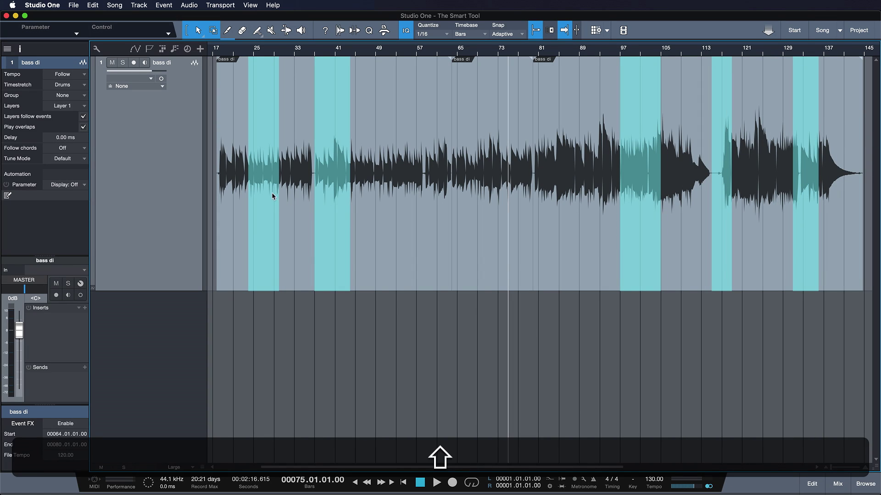
{"action": "left_click", "coordinate": [334, 145]}
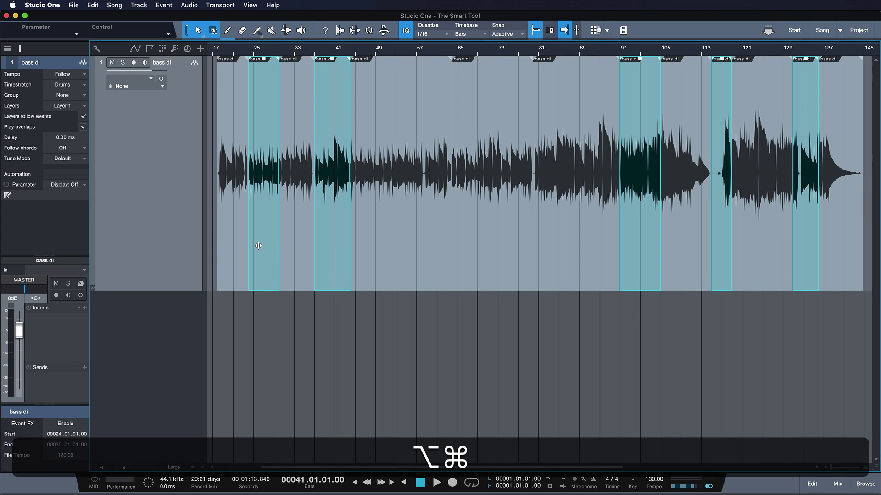
{"action": "left_click_drag", "start_coordinate": [258, 246], "coordinate": [329, 242]}
Step: Zoom to the bar 24–30 bass di event and move its 25.3–27.2 range onto a new track
{"action": "left_click", "coordinate": [262, 259]}
{"action": "key", "text": "z"}
{"action": "left_click", "coordinate": [376, 127]}
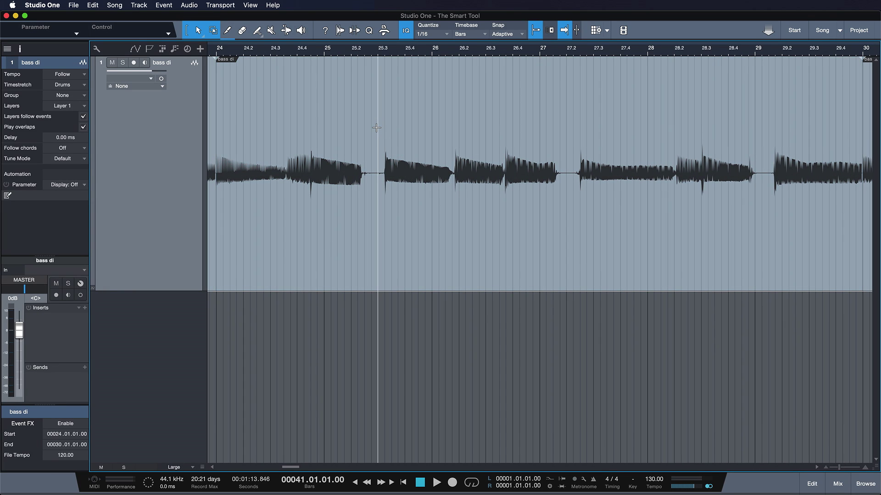
{"action": "left_click_drag", "start_coordinate": [376, 128], "coordinate": [570, 132]}
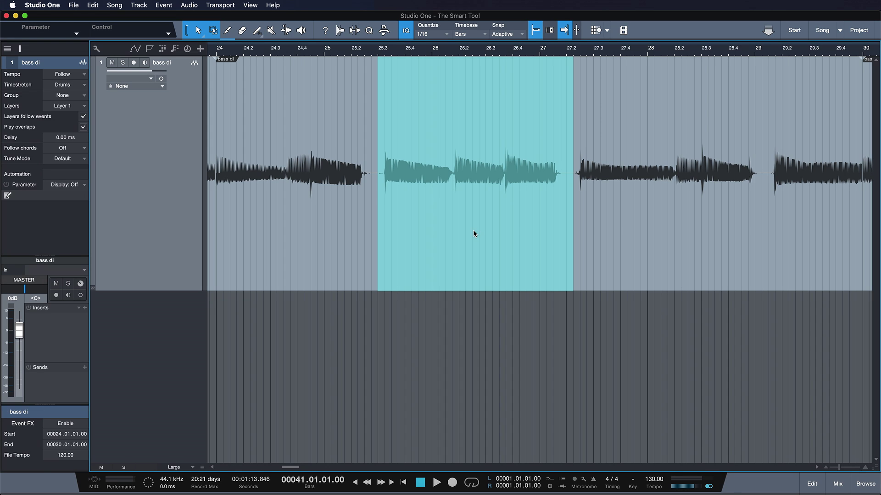
{"action": "left_click_drag", "start_coordinate": [474, 234], "coordinate": [459, 351]}
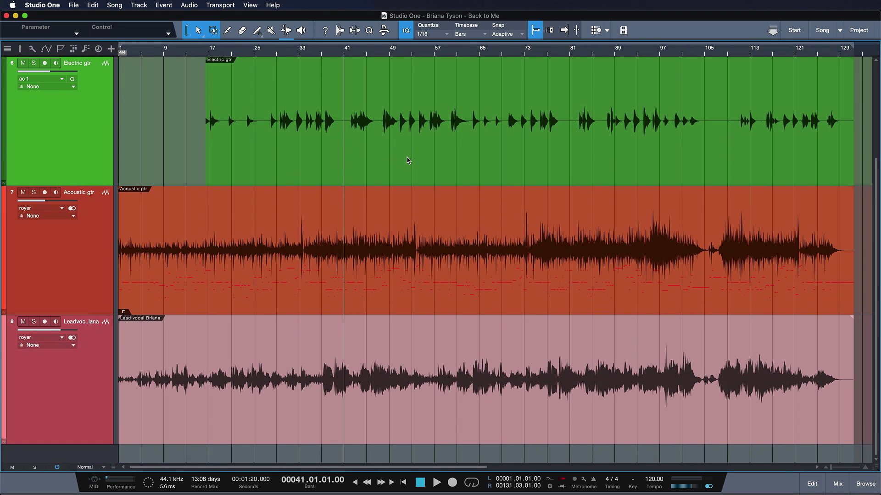
Step: Range-select from bar 41 across Electric gtr, Acoustic gtr and lead vocal, pulling their volume down about 5 dB
{"action": "key", "text": "a"}
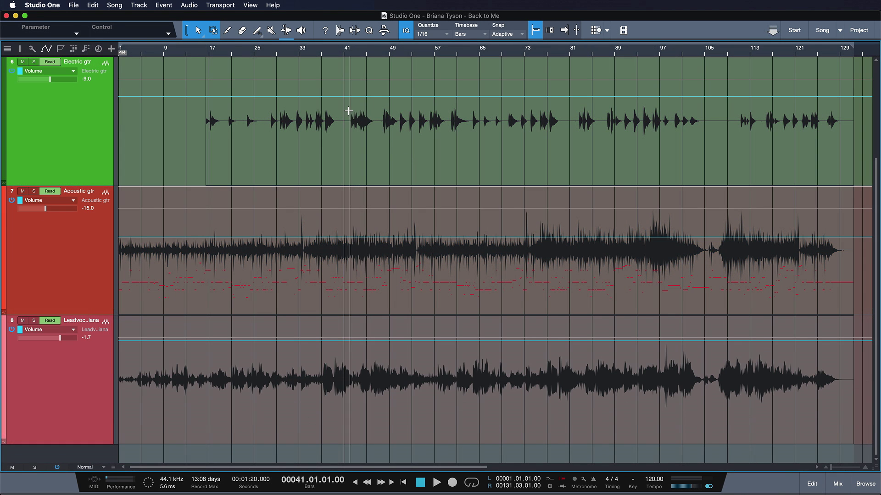
{"action": "left_click_drag", "start_coordinate": [343, 109], "coordinate": [412, 348]}
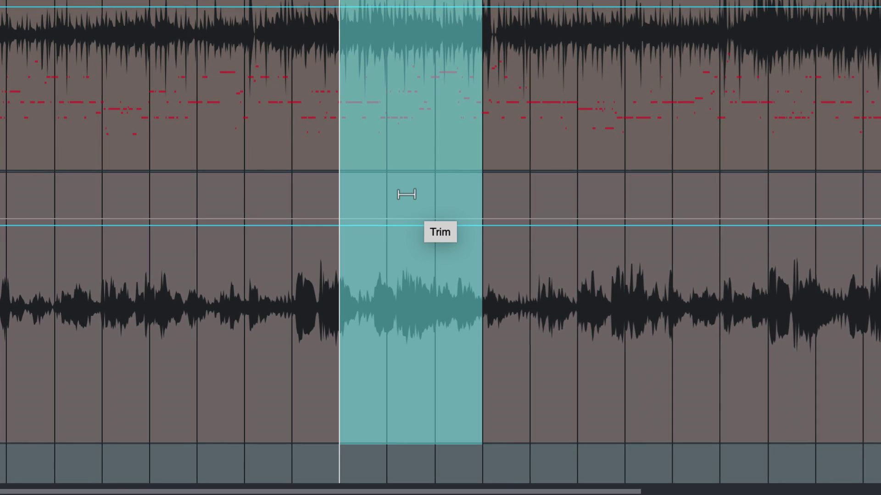
{"action": "mouse_move", "coordinate": [406, 197]}
{"action": "left_mouse_down"}
{"action": "mouse_move", "coordinate": [408, 230]}
{"action": "mouse_move", "coordinate": [400, 189]}
{"action": "mouse_move", "coordinate": [399, 211]}
{"action": "left_mouse_up"}
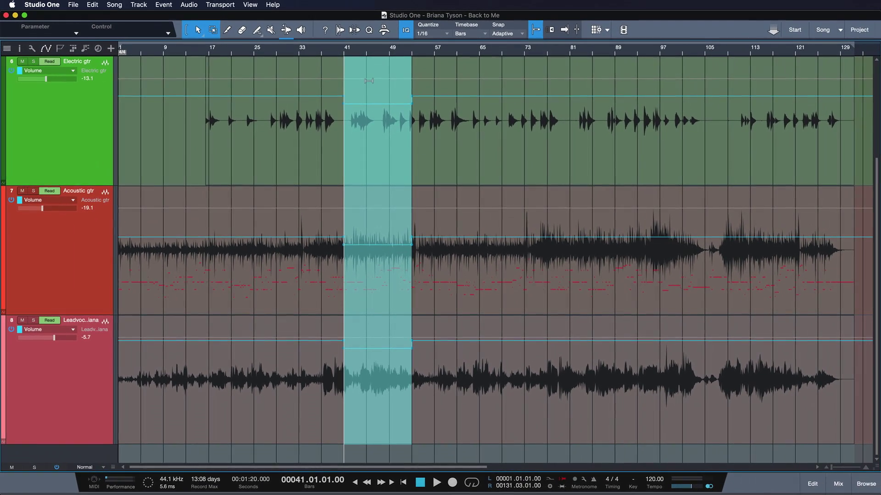
{"action": "mouse_move", "coordinate": [371, 78]}
{"action": "left_mouse_down"}
{"action": "mouse_move", "coordinate": [371, 70]}
{"action": "mouse_move", "coordinate": [369, 81]}
{"action": "left_mouse_up"}
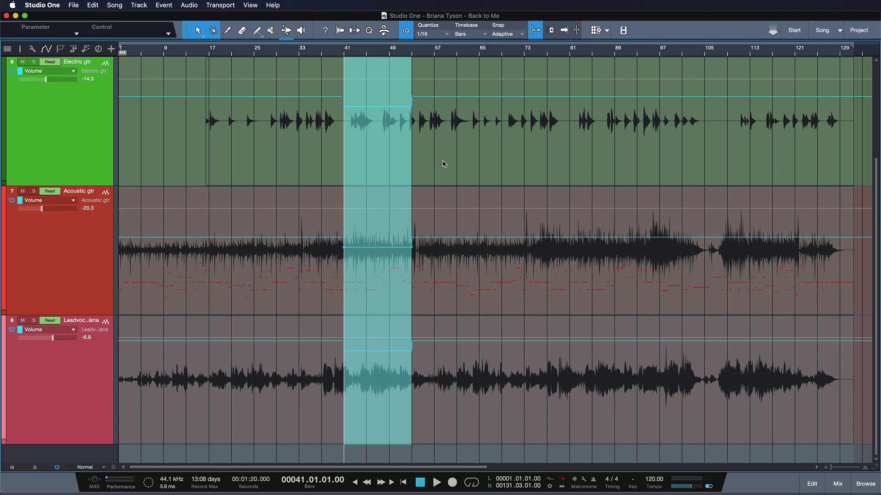
Step: Delete the bar 41 section from all tracks, then Delete Time over bars 65–73 so later material closes up
{"action": "key", "text": "a"}
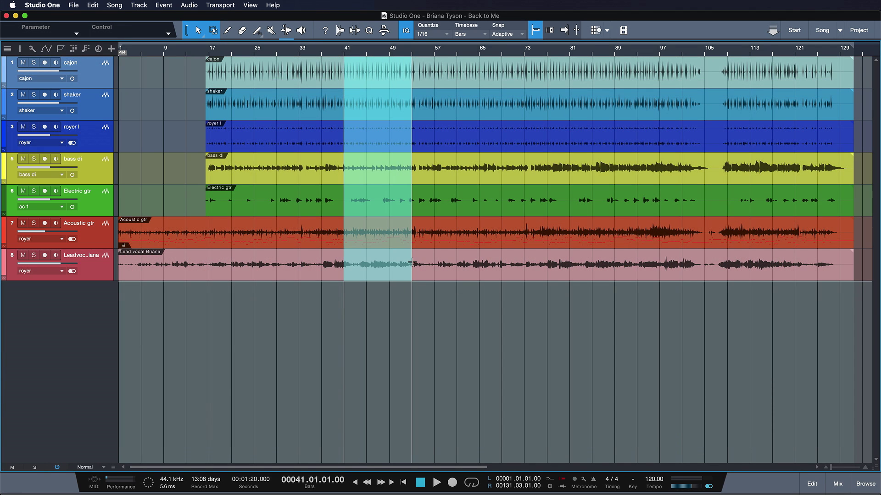
{"action": "key", "text": "BackSpace"}
{"action": "left_click_drag", "start_coordinate": [479, 64], "coordinate": [524, 271]}
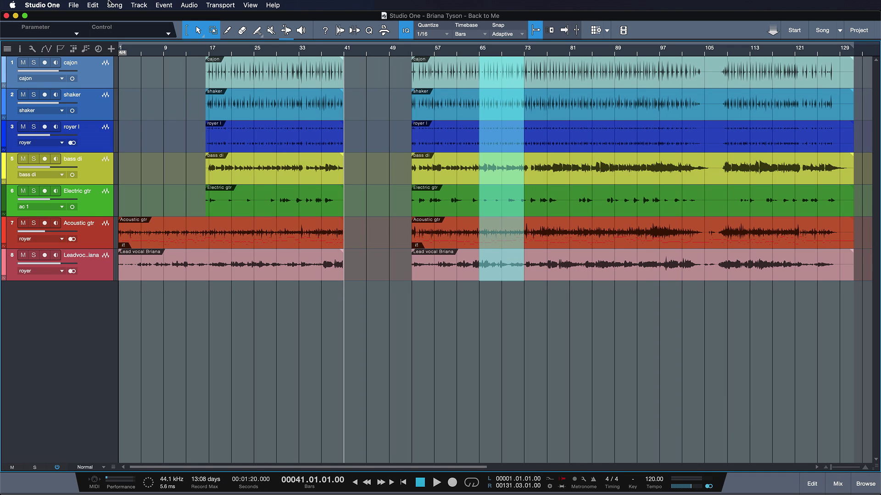
{"action": "left_click", "coordinate": [94, 5]}
{"action": "left_click", "coordinate": [136, 221]}
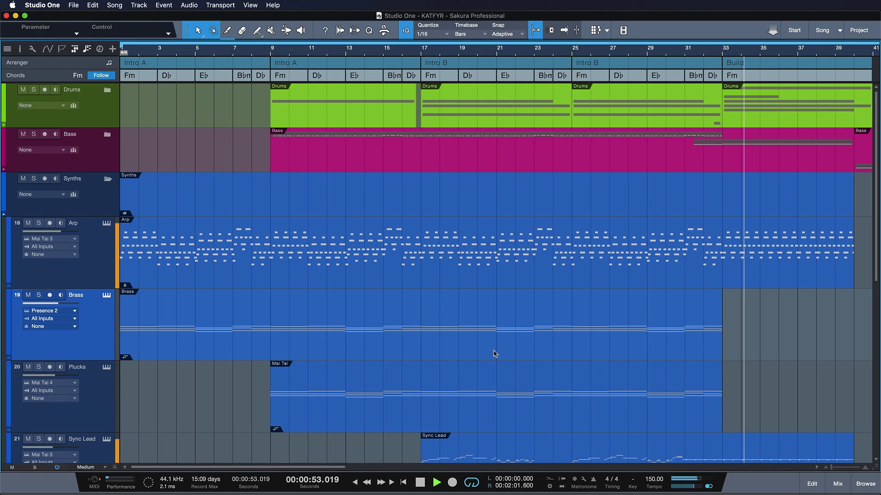
Step: Stop playback with the Spacebar, leaving the clock at 48 seconds
{"action": "key", "text": "space"}
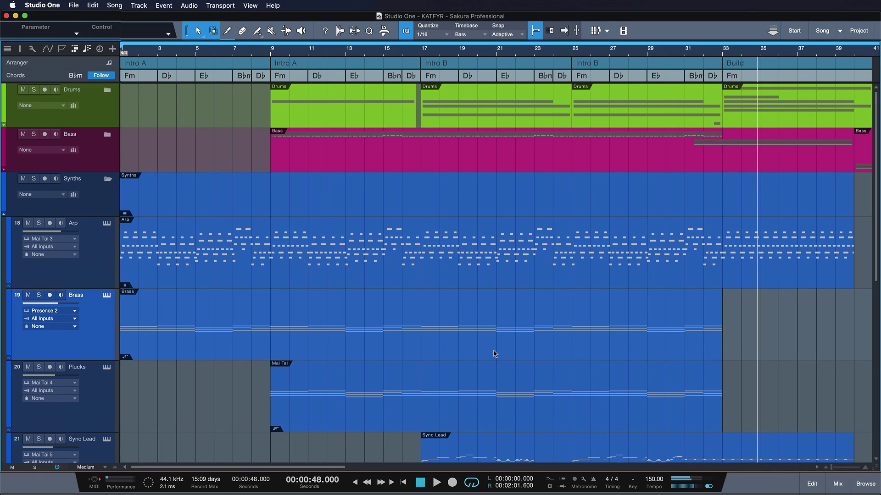